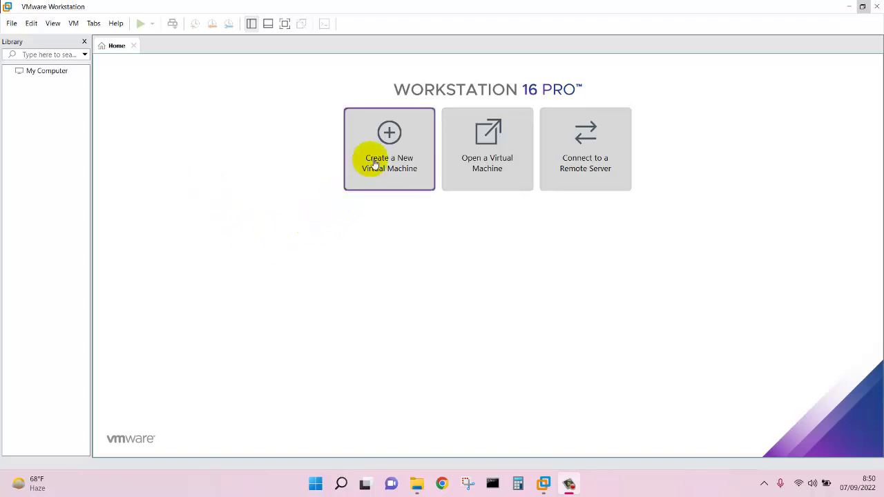
- Begin a Custom new virtual machine with Workstation 14.x hardware compatibility
left_click(374, 163)
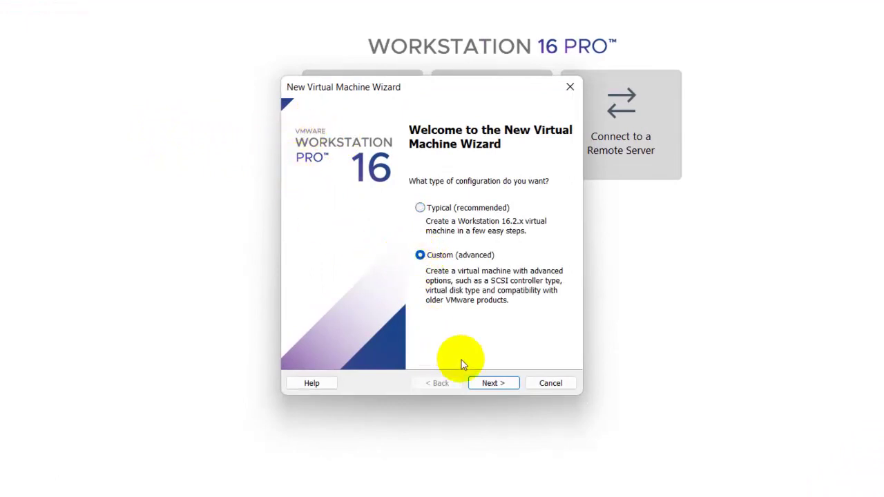
left_click(490, 384)
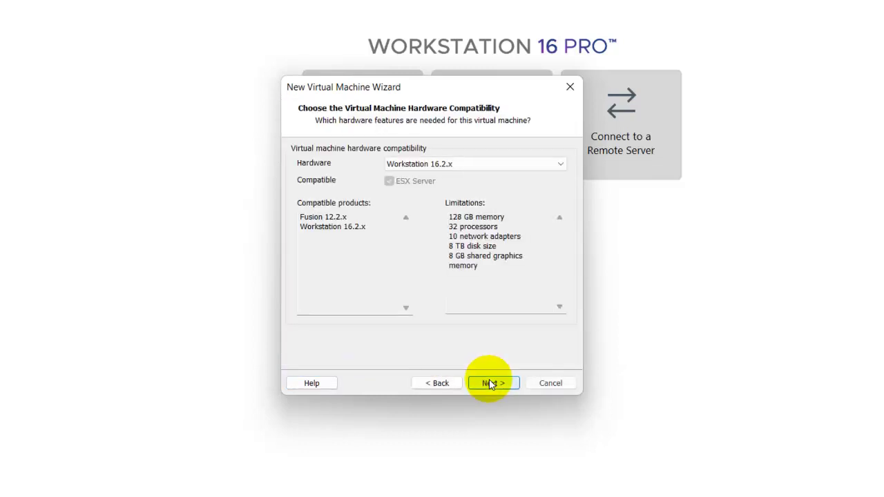
left_click(463, 165)
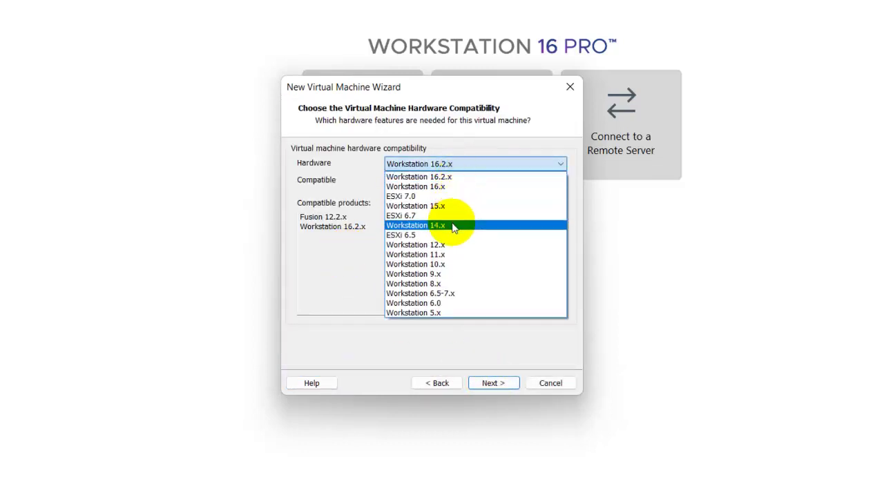
left_click(459, 227)
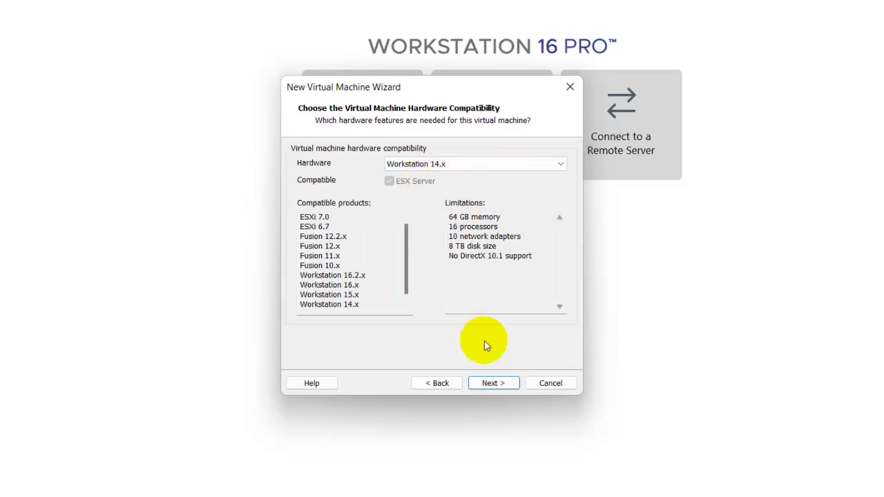
left_click(491, 384)
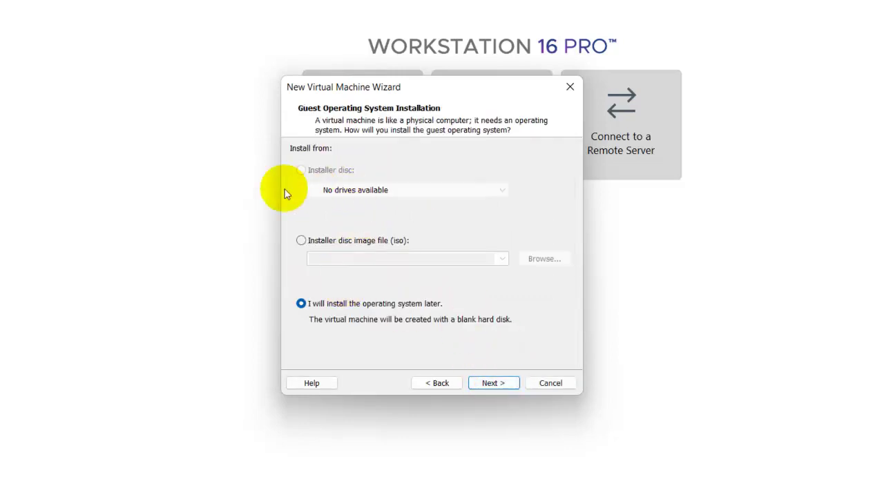
- Use the Windows Server 2019 ISO as the installer disc and accept the unsupported-guest warning
left_click(302, 242)
left_click(530, 260)
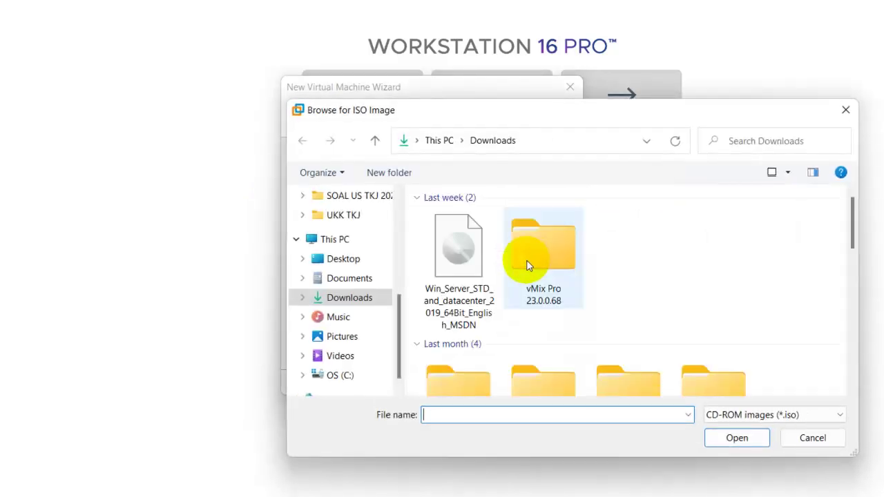
double_click(448, 274)
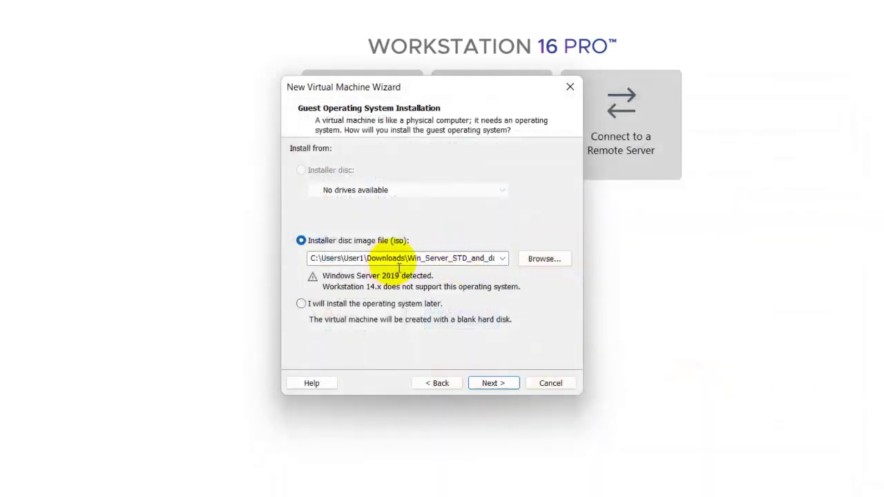
left_click(491, 384)
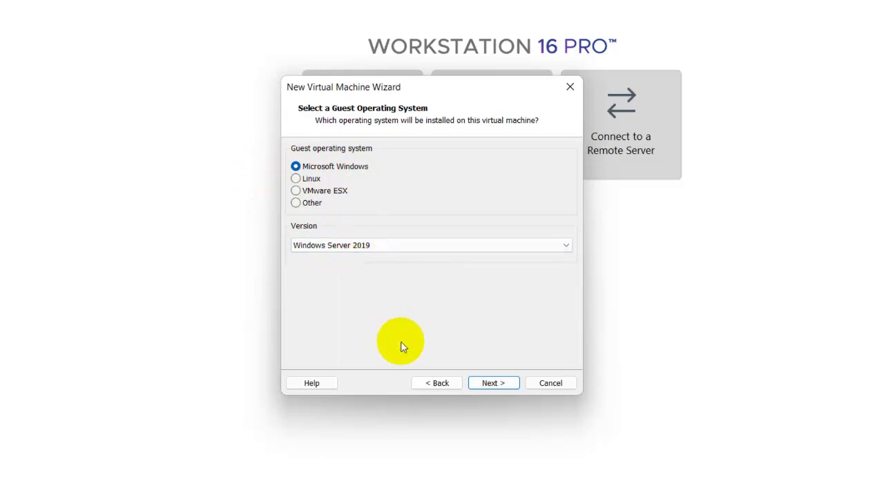
left_click(491, 383)
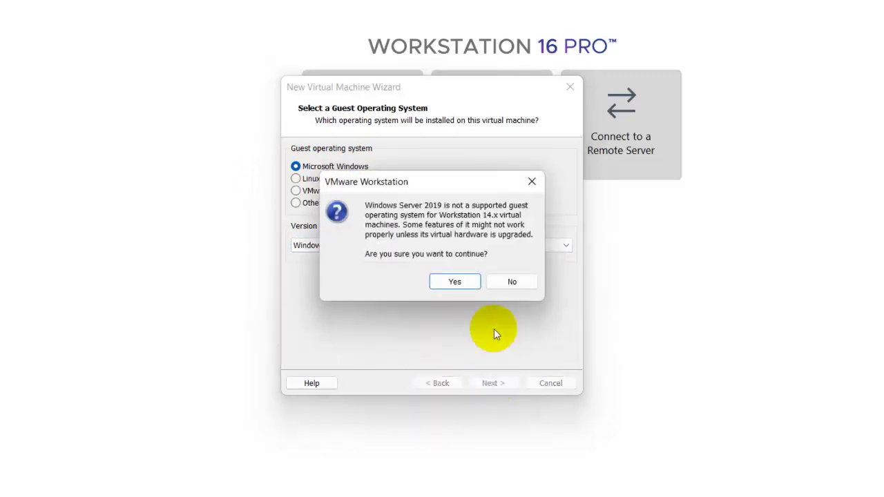
left_click(454, 281)
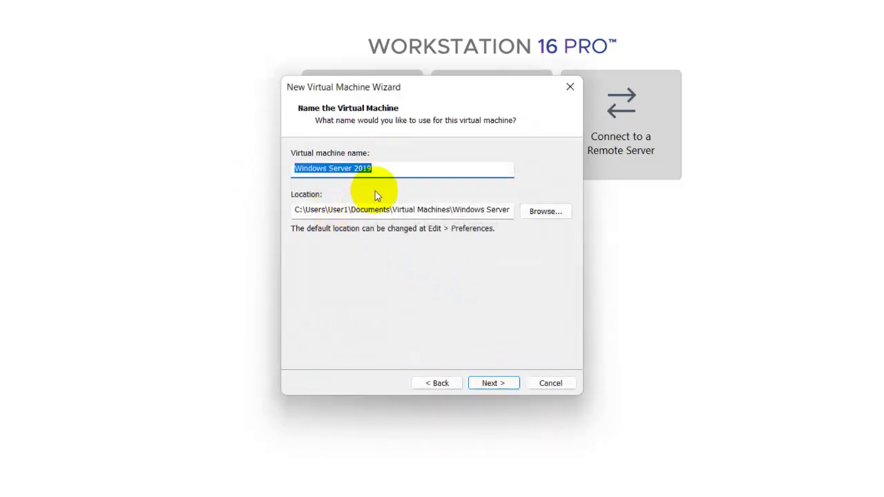
- Name the VM 'Windows Server 2019 Core' and accept UEFI, 2 processors and 2048 MB memory
left_click(390, 177)
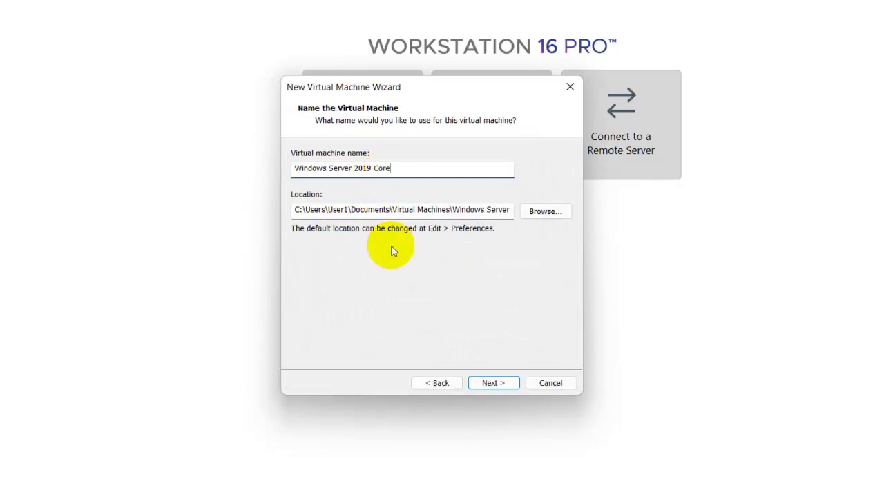
left_click(499, 384)
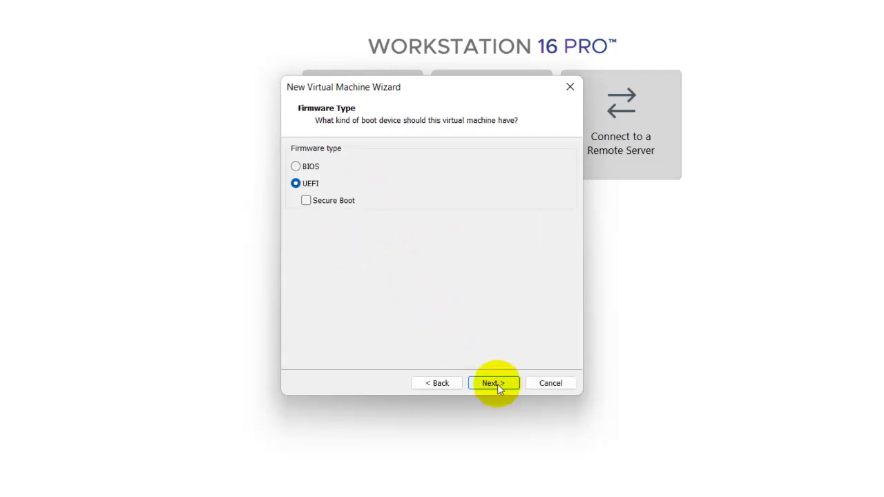
left_click(497, 384)
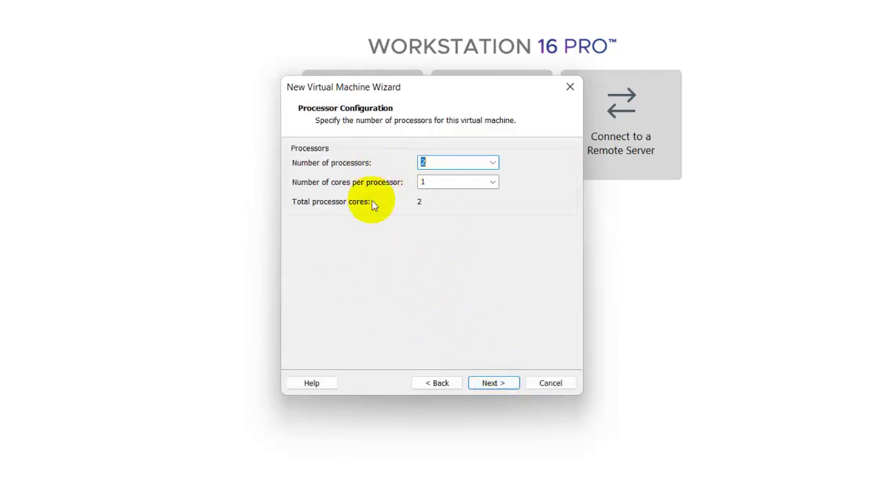
left_click(493, 385)
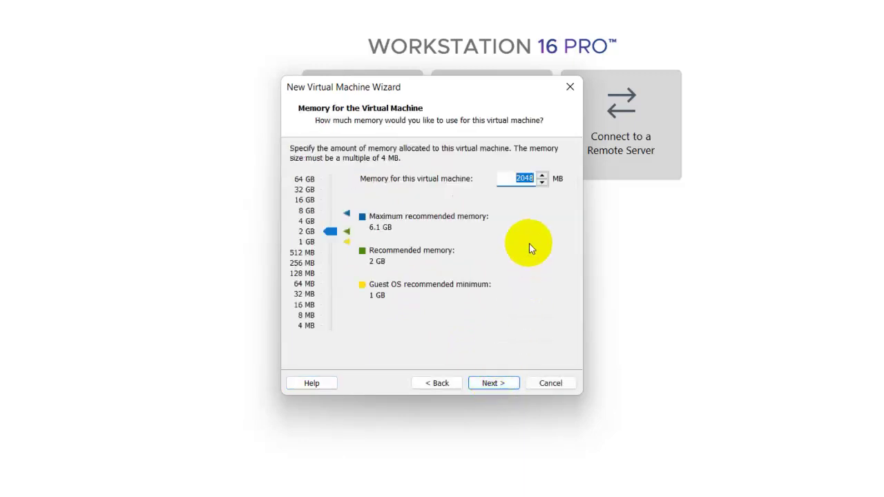
left_click(492, 384)
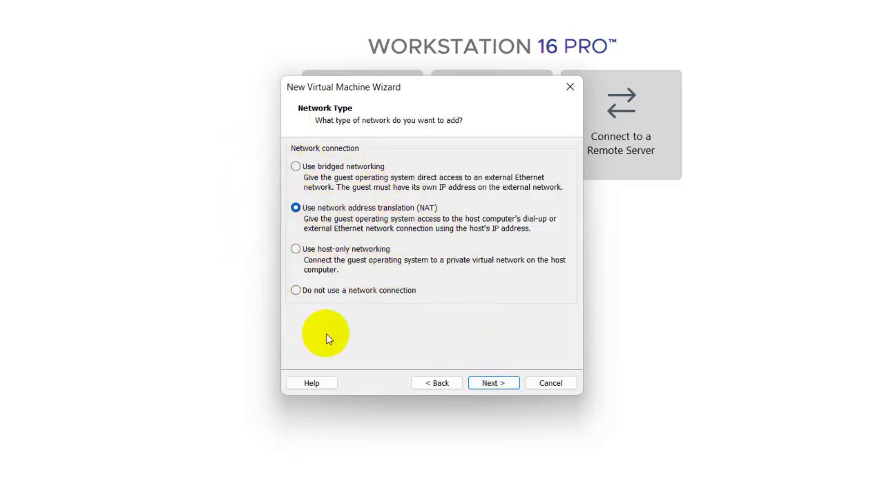
- Keep NAT, LSI Logic SAS and NVMe, and create a new 10 GB single-file disk
left_click(490, 384)
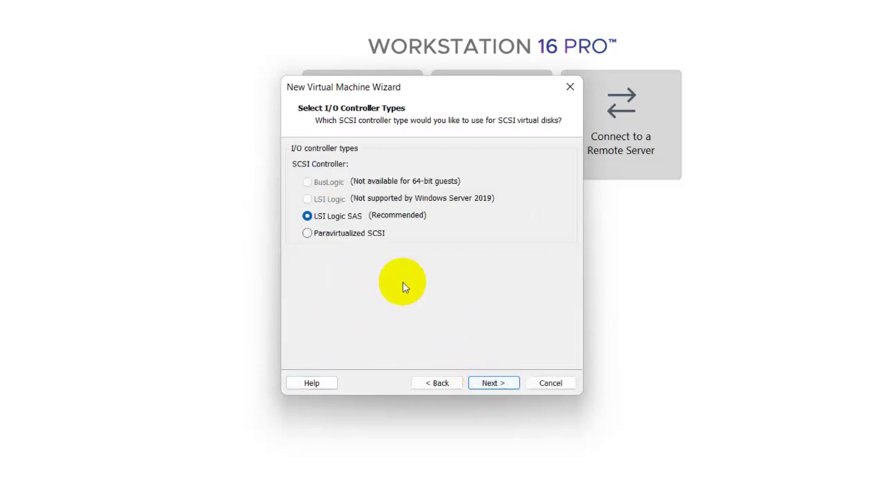
left_click(493, 384)
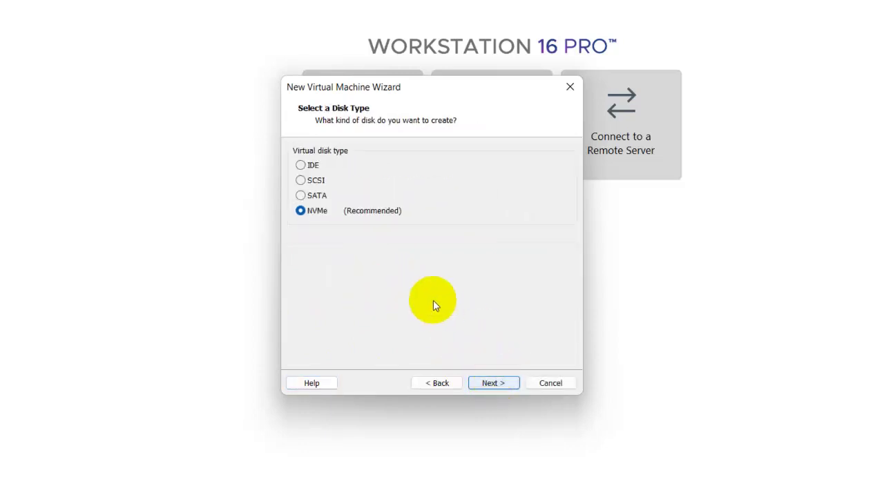
left_click(498, 384)
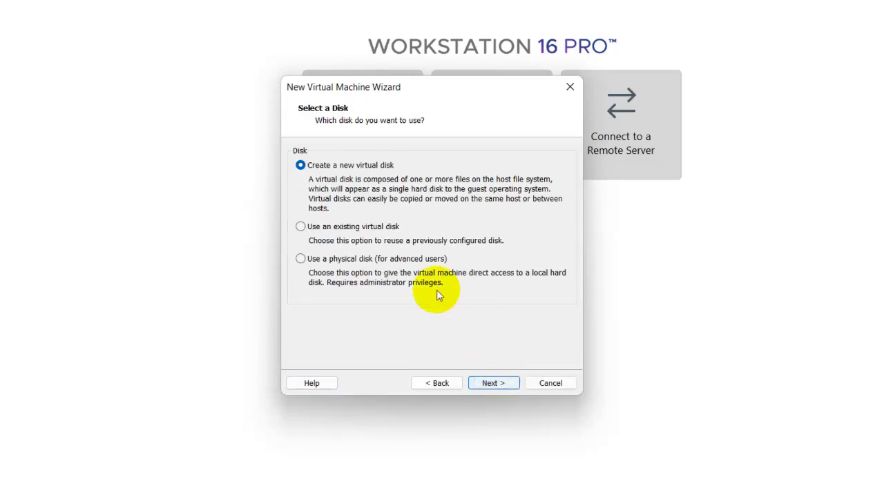
left_click(497, 385)
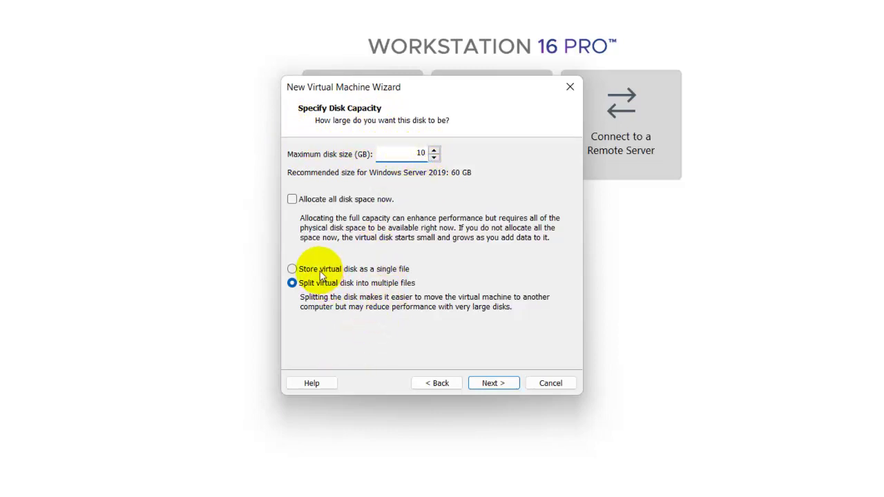
left_click(495, 384)
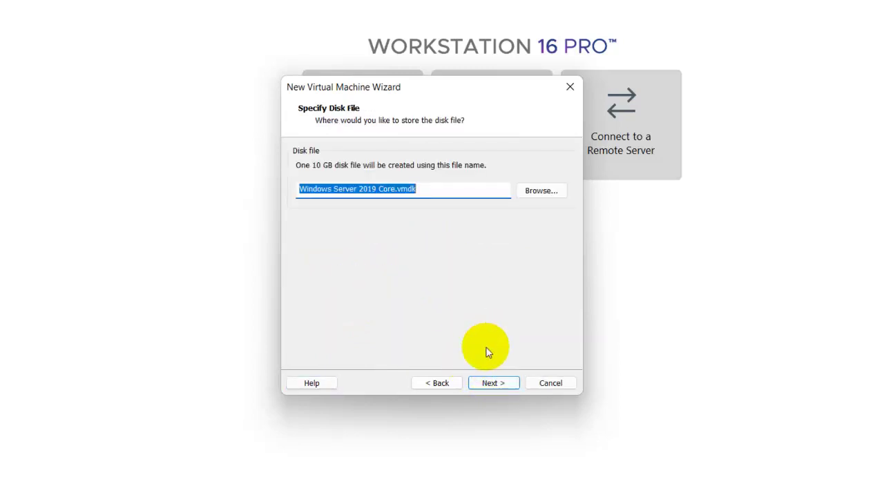
left_click(491, 385)
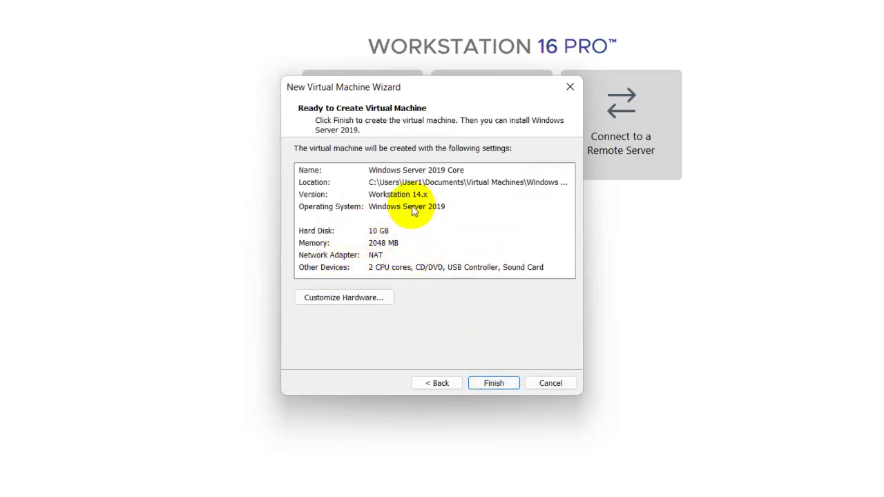
- Put the network adapter on LAN Segment 1 and finish creating the VM
left_click(358, 298)
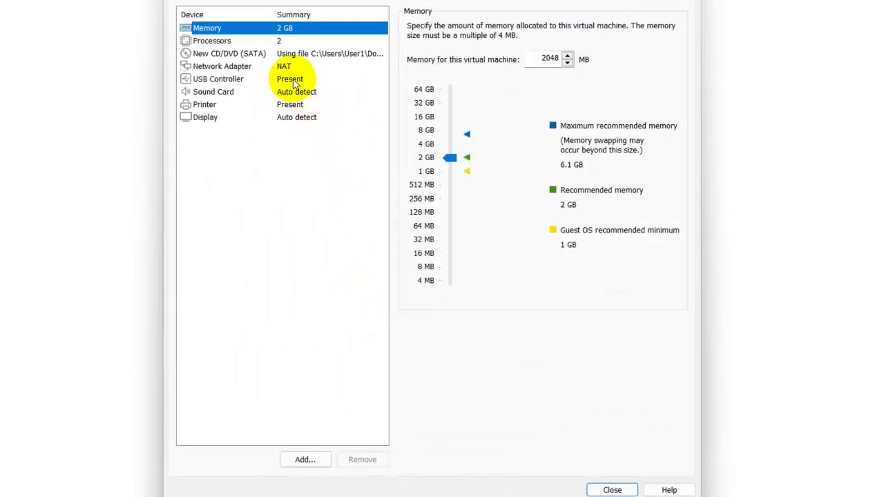
left_click(273, 67)
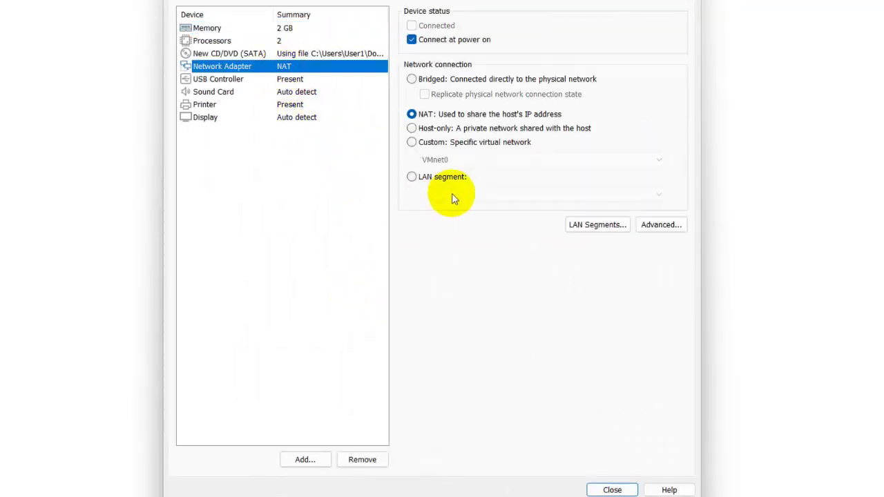
left_click(412, 177)
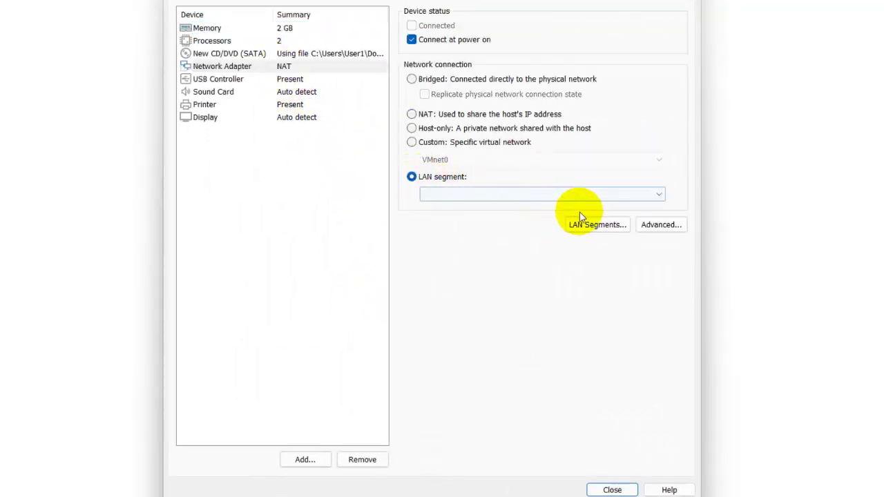
left_click(577, 195)
left_click(540, 204)
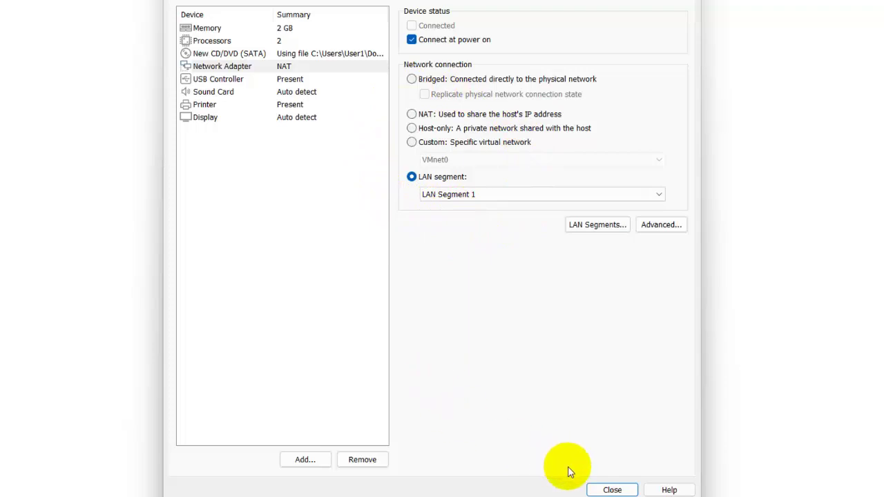
left_click(612, 490)
left_click(494, 385)
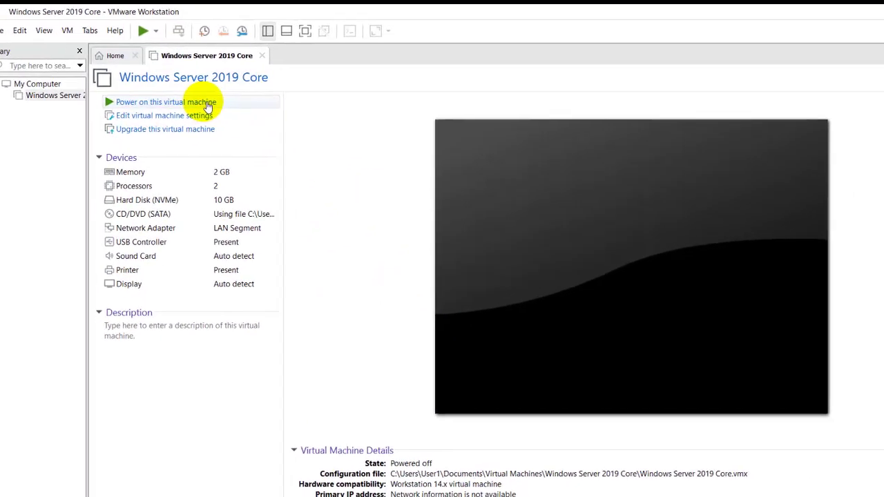
- Power on the Windows Server 2019 Core VM and boot from the installation disc
left_click(207, 104)
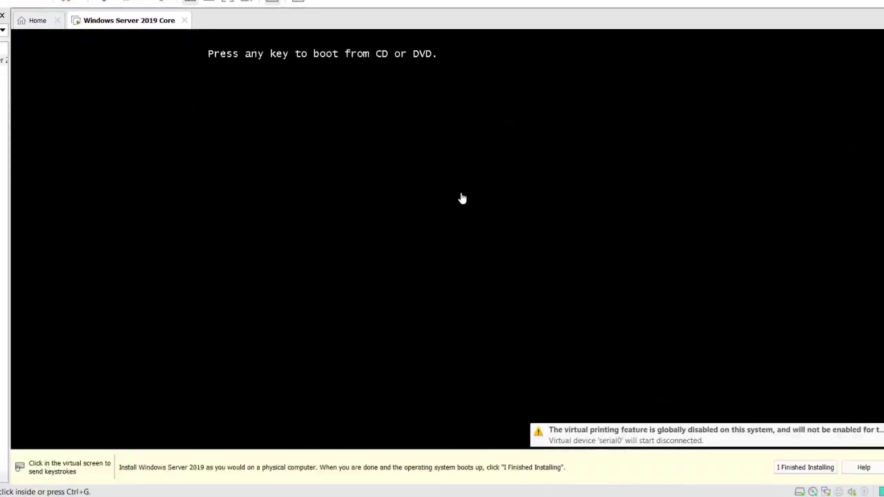
key("ctrl+g")
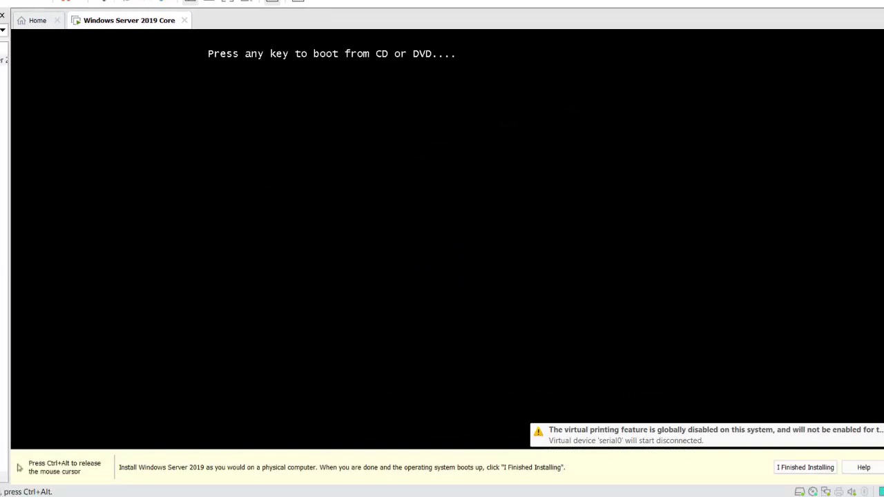
key("Return")
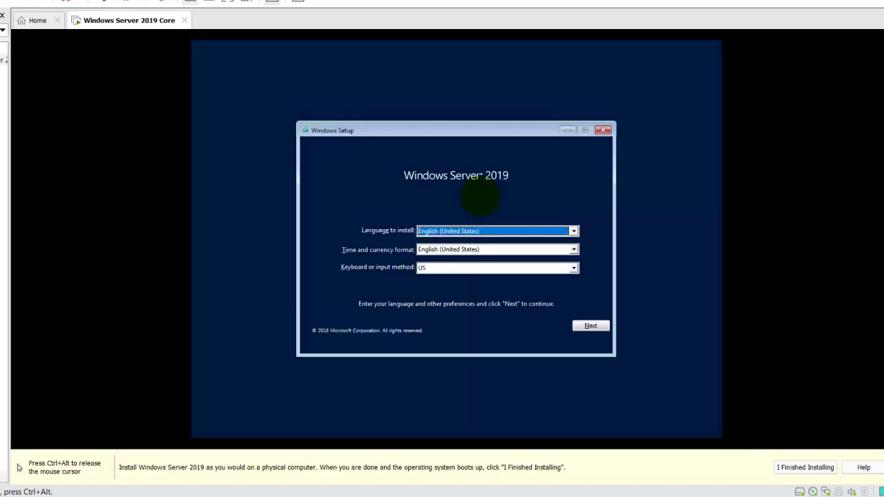
- Set the time and currency format to Indonesian (Indonesia) and continue
left_click(458, 250)
key("Page_Down")
key("Page_Down")
key("Page_Down")
key("Page_Down")
key("Page_Down")
key("Page_Down")
key("Page_Down")
key("Page_Down")
key("Page_Down")
key("Page_Down")
key("Page_Down")
key("Page_Down")
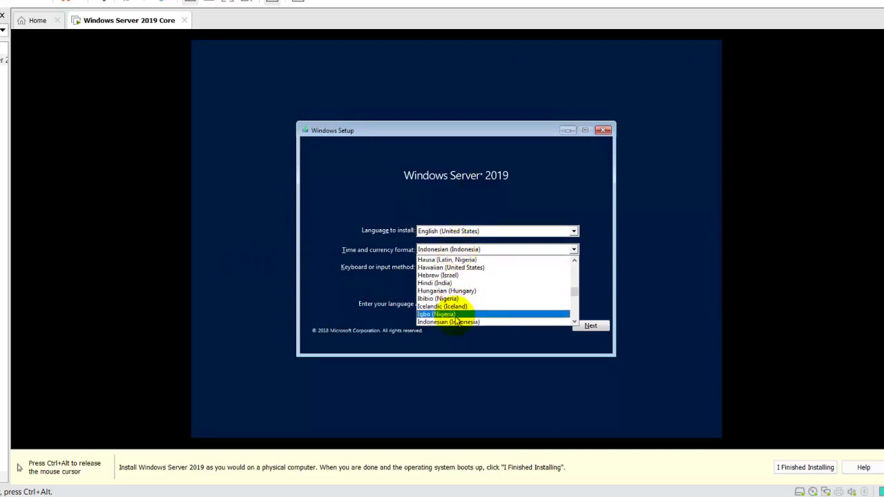
left_click(456, 322)
left_click(589, 327)
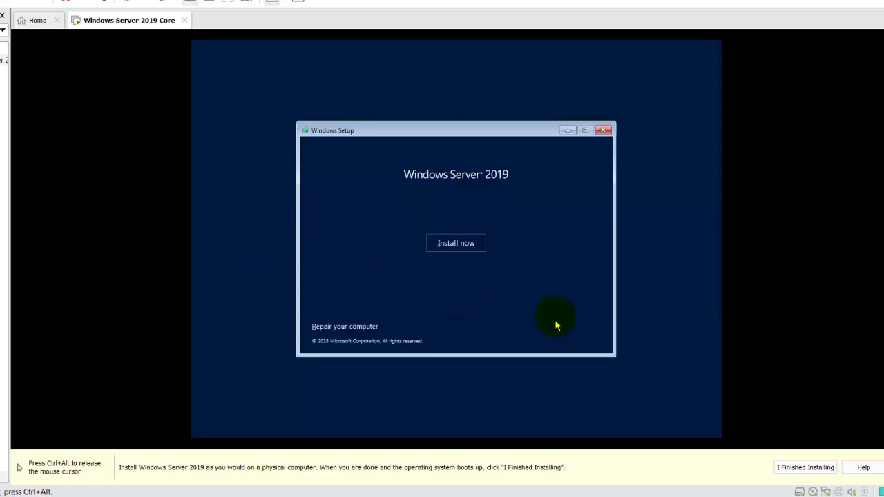
- Start the installation and compare the edition descriptions, settling on Windows Server 2019 Standard
left_click(468, 247)
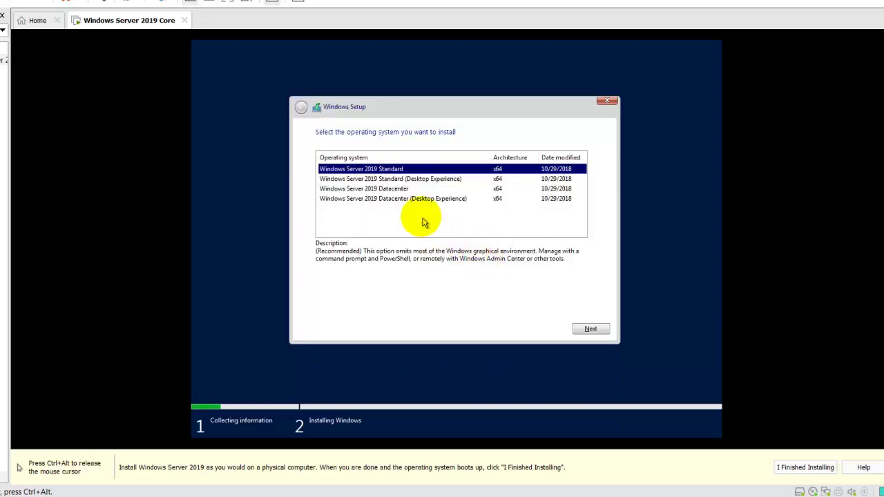
left_click(390, 179)
left_click(393, 190)
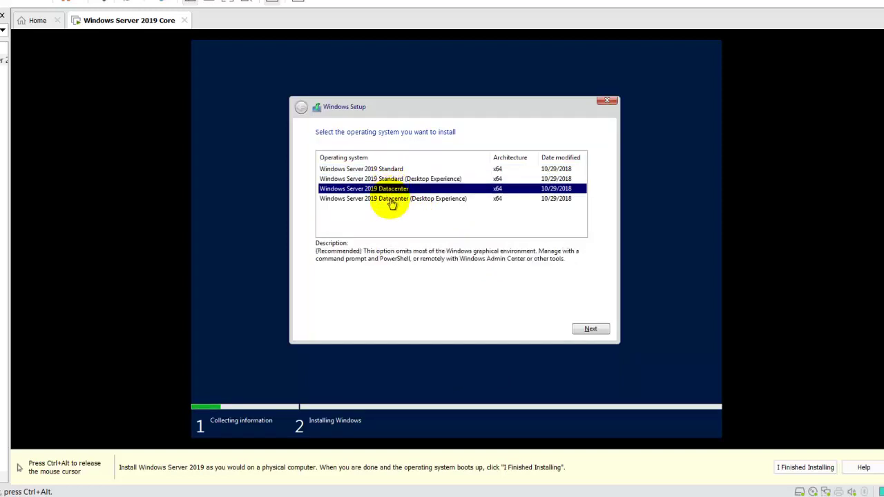
left_click(391, 202)
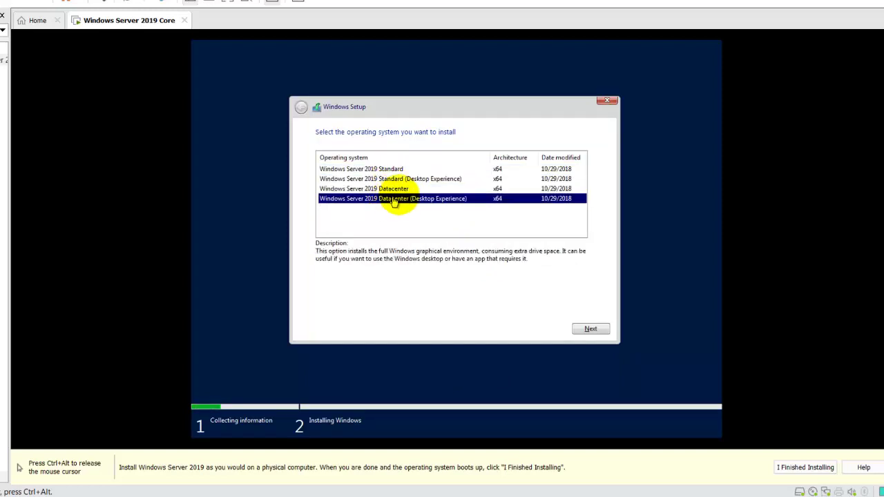
left_click(408, 179)
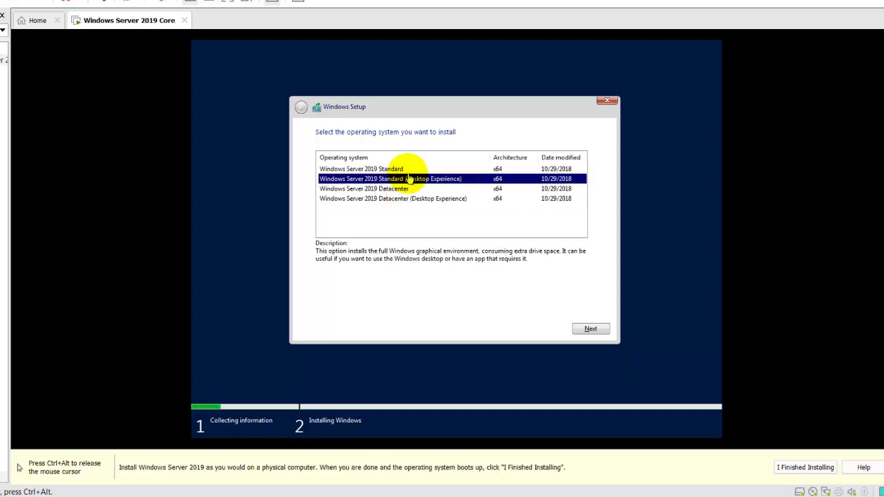
left_click(406, 170)
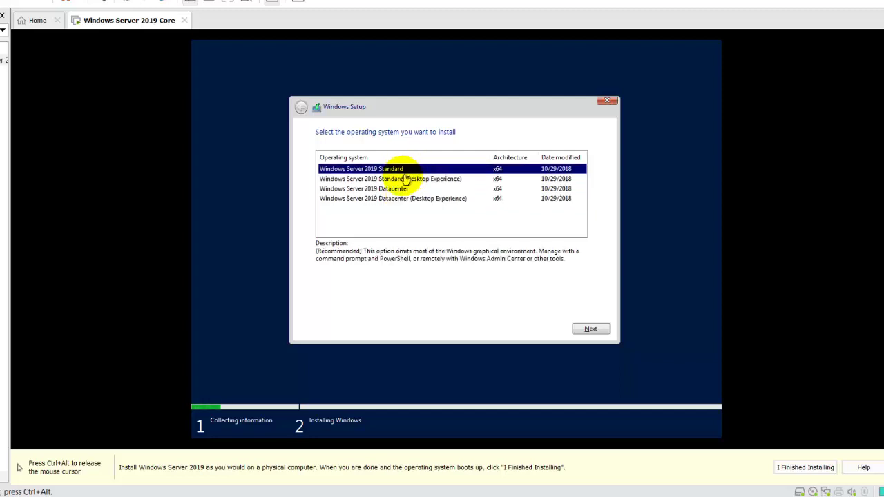
left_click(393, 180)
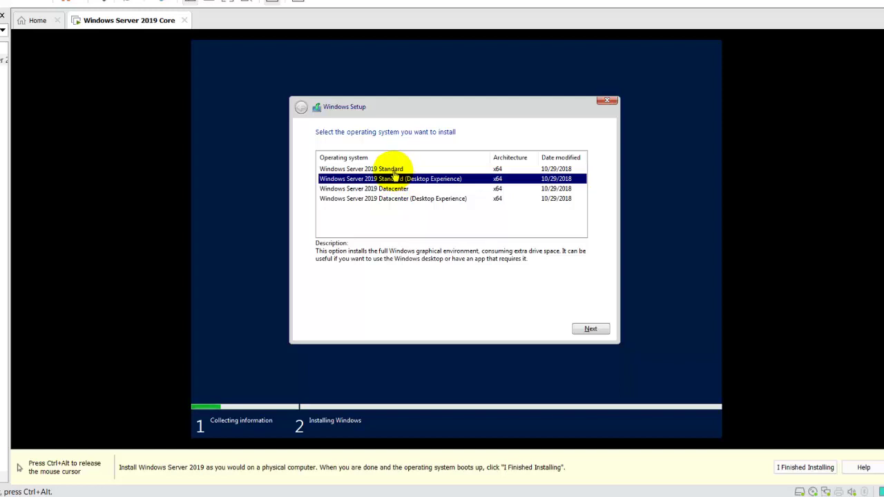
key("Up")
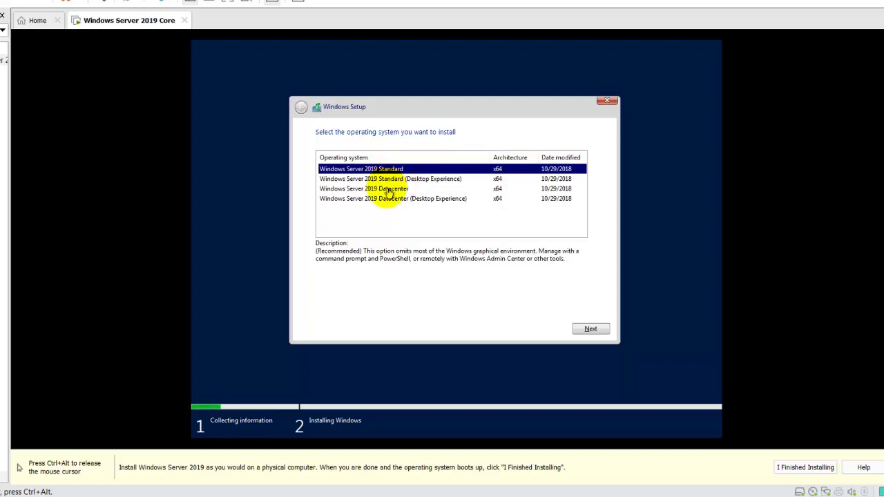
- Review the other editions again, then confirm Windows Server 2019 Standard and proceed
left_click(389, 190)
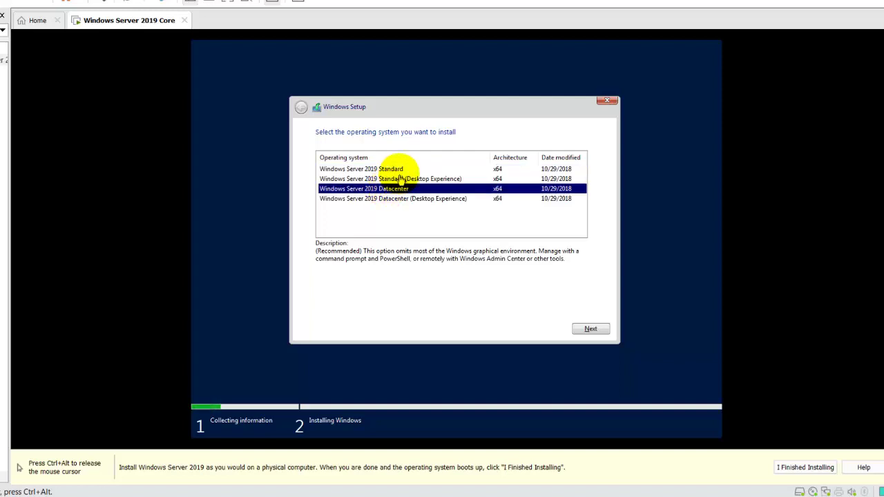
left_click(399, 170)
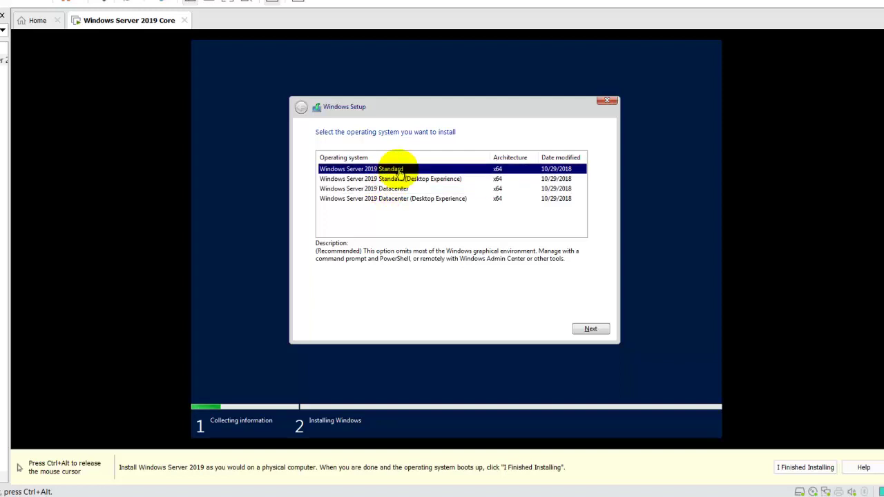
left_click(395, 180)
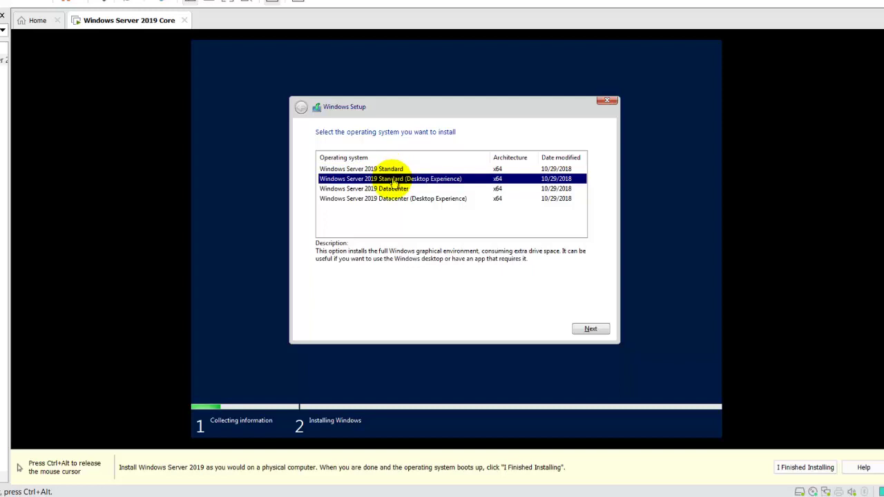
left_click(392, 190)
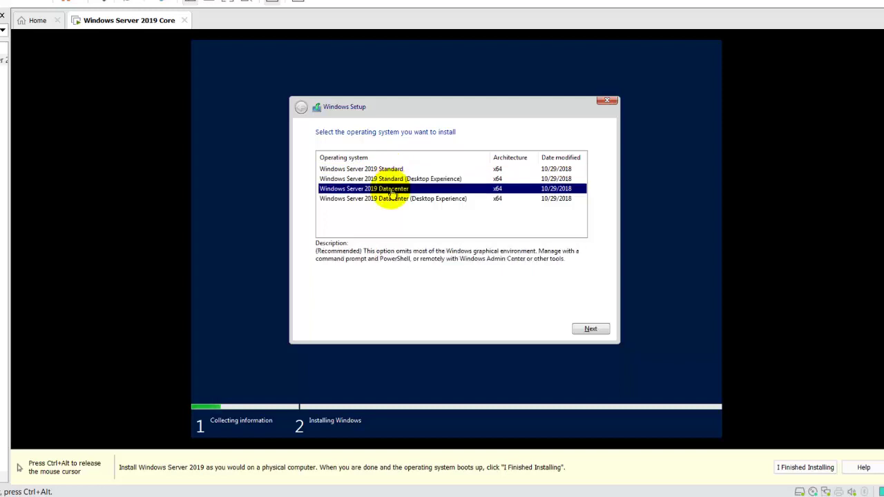
left_click(393, 201)
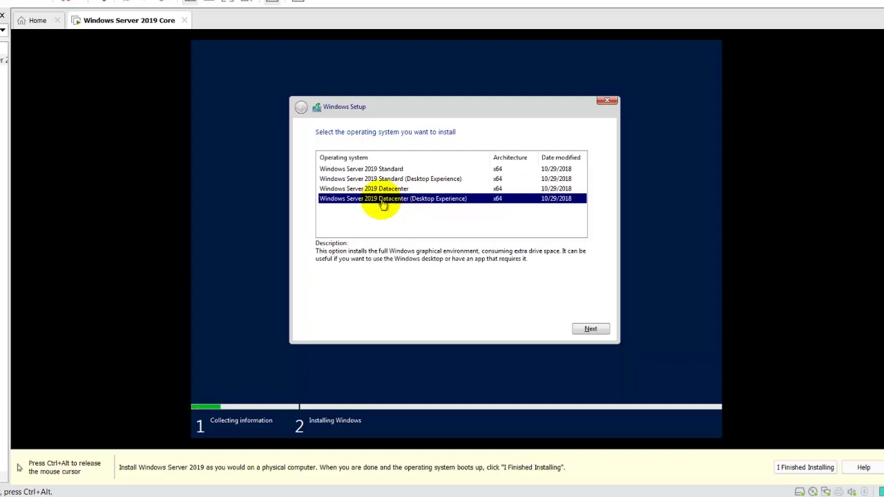
left_click(399, 169)
left_click(587, 327)
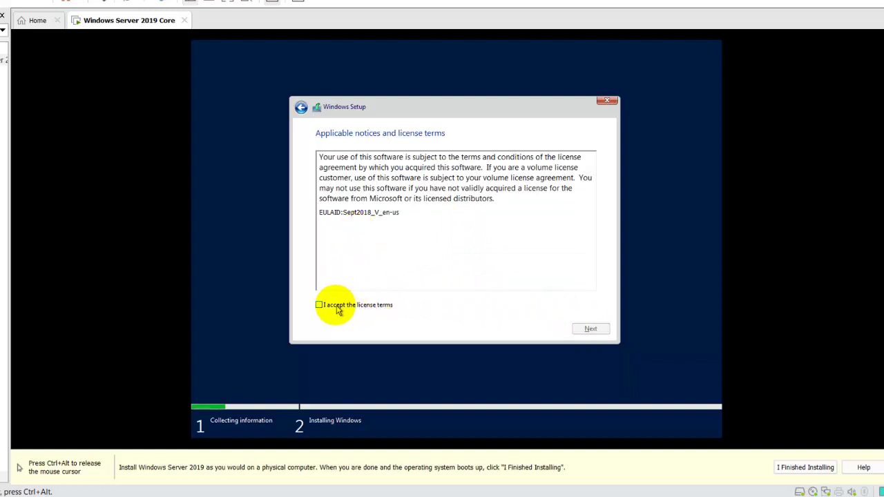
- Accept the license terms and run a Custom install onto Drive 0 Unallocated Space
left_click(322, 305)
left_click(578, 329)
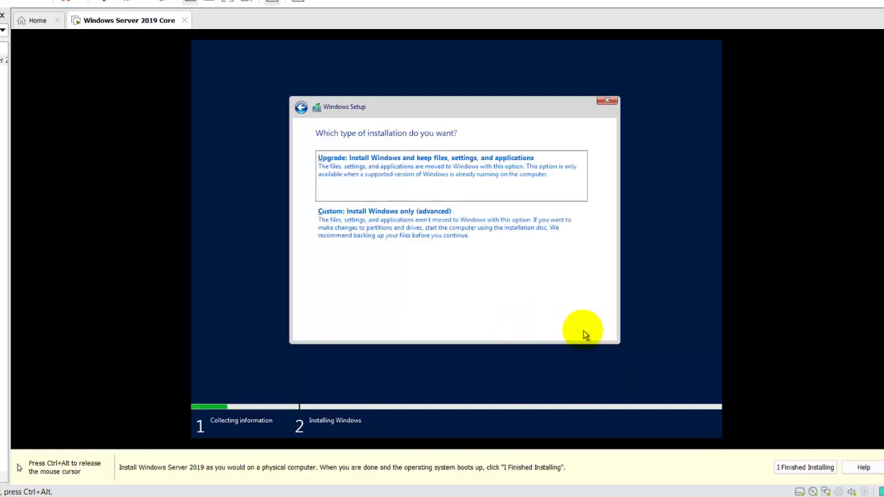
left_click(404, 239)
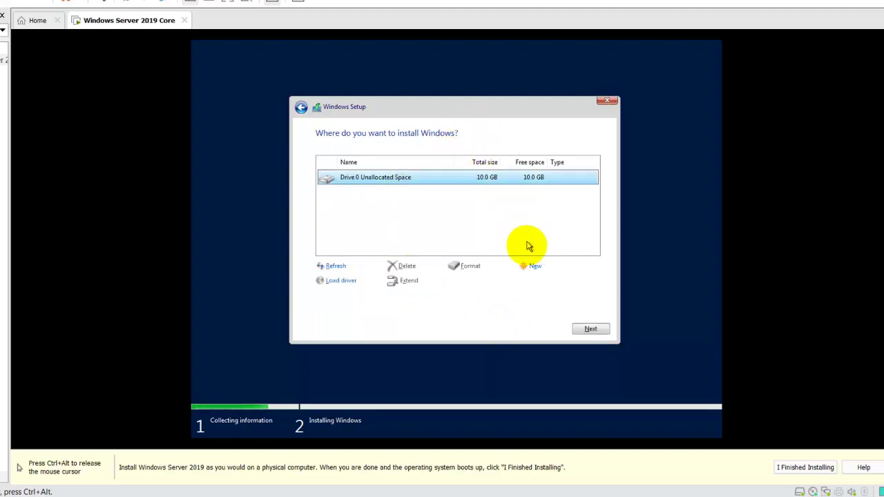
left_click(592, 329)
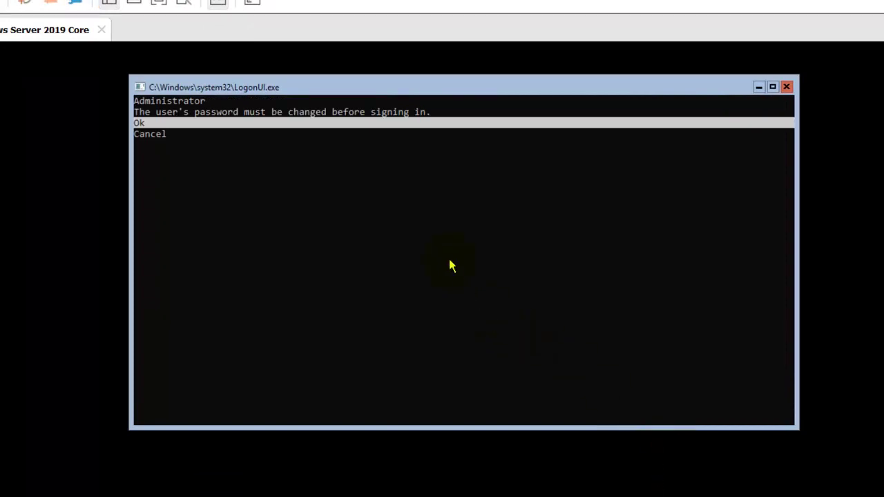
- Focus the logon console, exit select mode with Esc, and accept the password-change notice
left_click(401, 223)
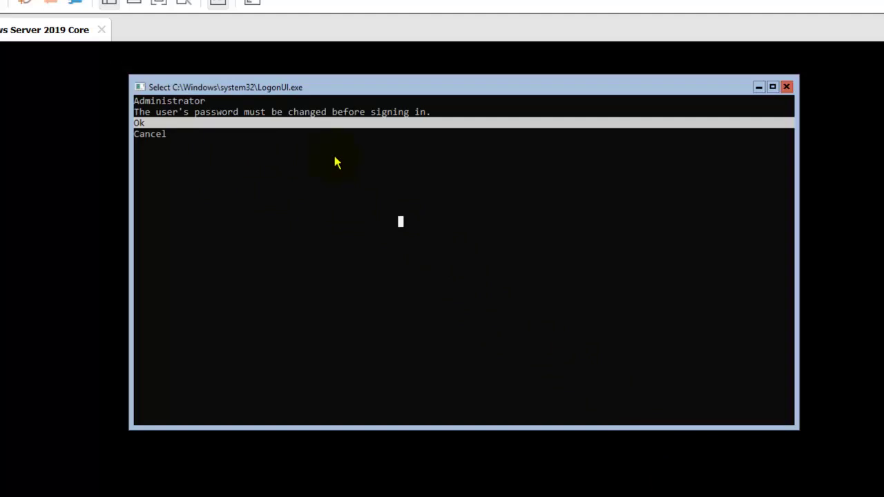
key("Escape")
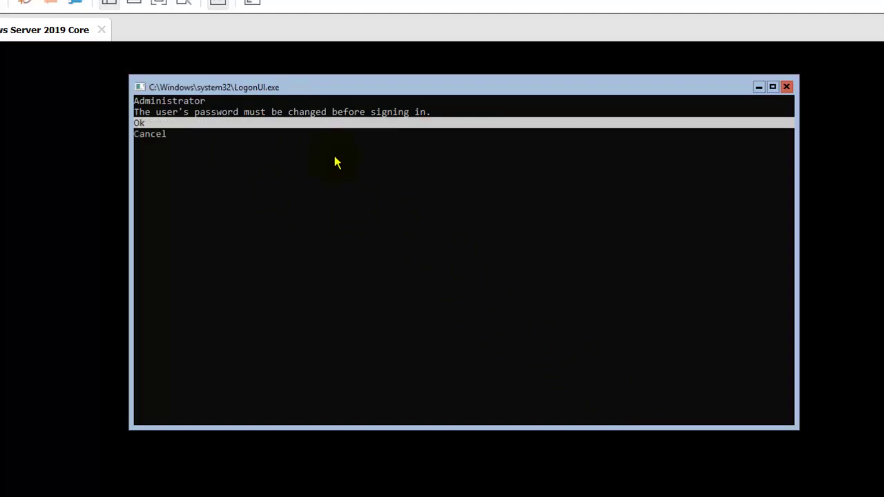
key("Return")
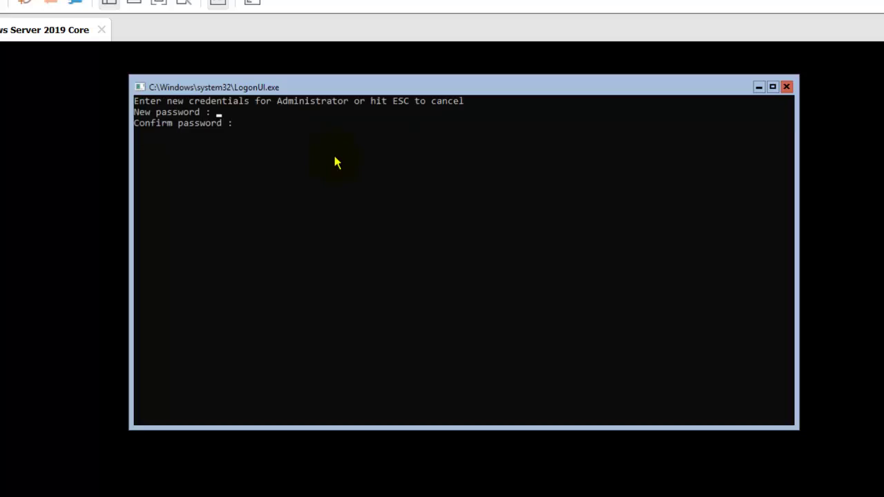
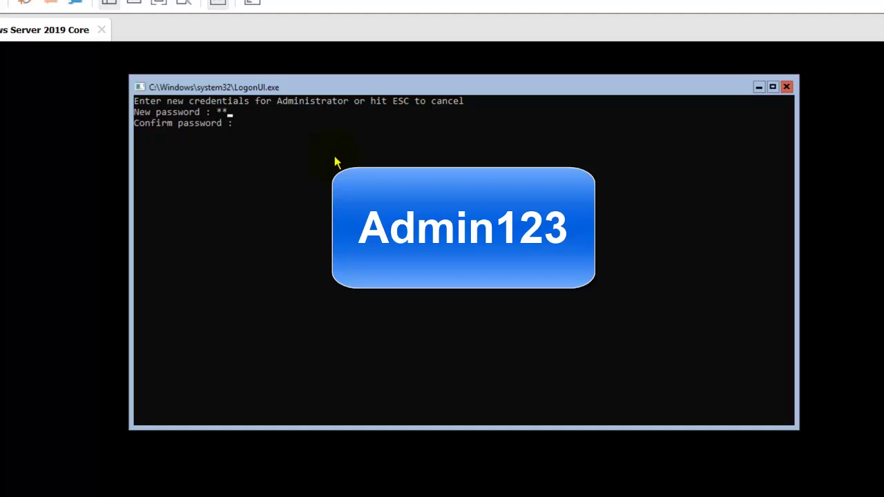
- Enter the new Administrator password, then retype it in the Confirm password field
type("min123")
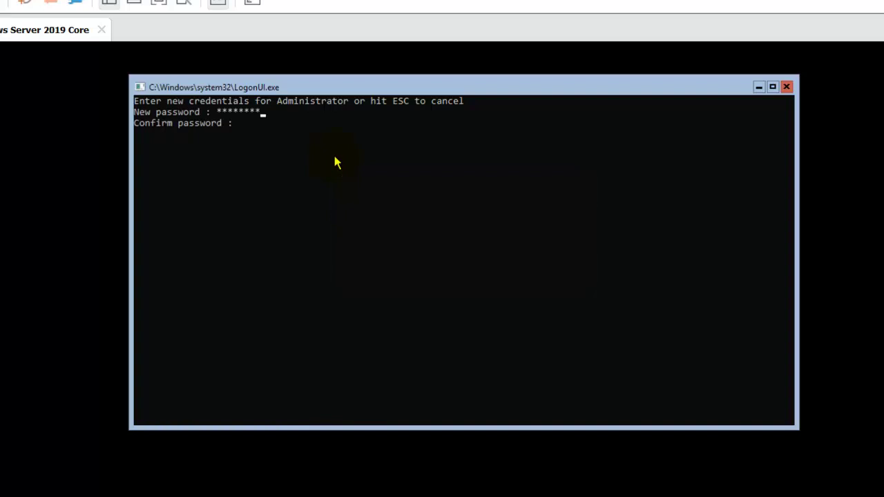
type("Admin123")
- Submit the new password and acknowledge the change to sign in to the cmd.exe shell
key("Return")
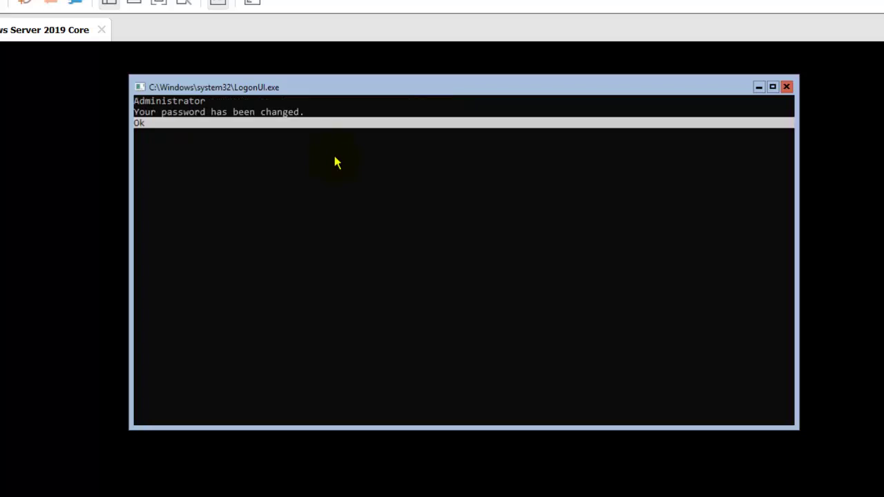
key("Return")
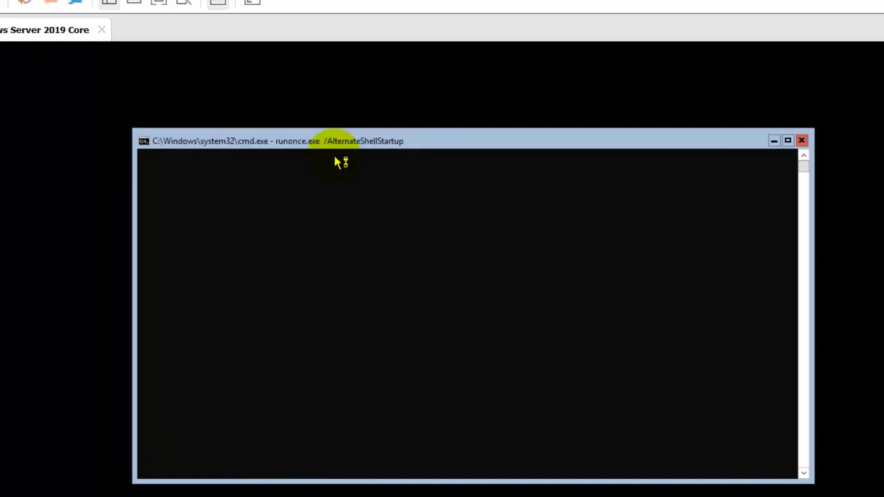